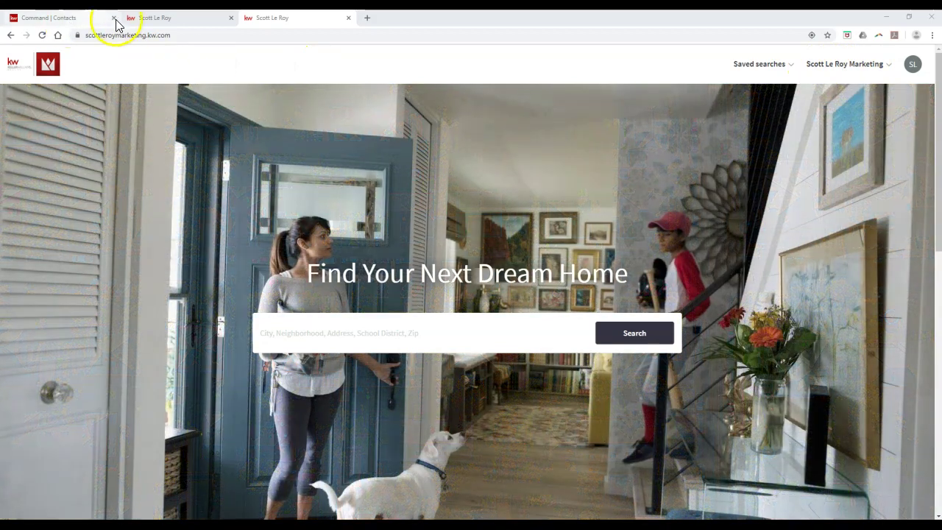
Step: Close the extra agent-site tab, switch to Command, and open your own contact record from the contacts list
click(230, 17)
click(76, 18)
click(21, 93)
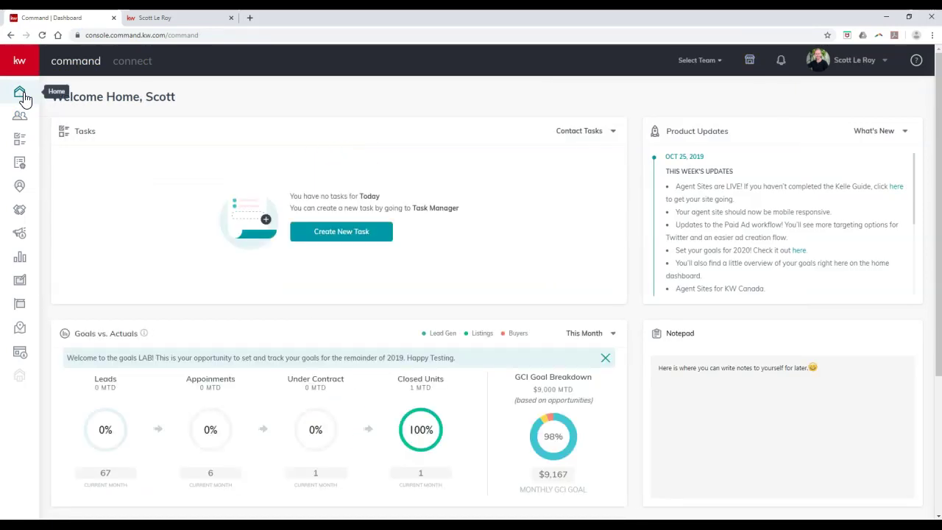
click(20, 120)
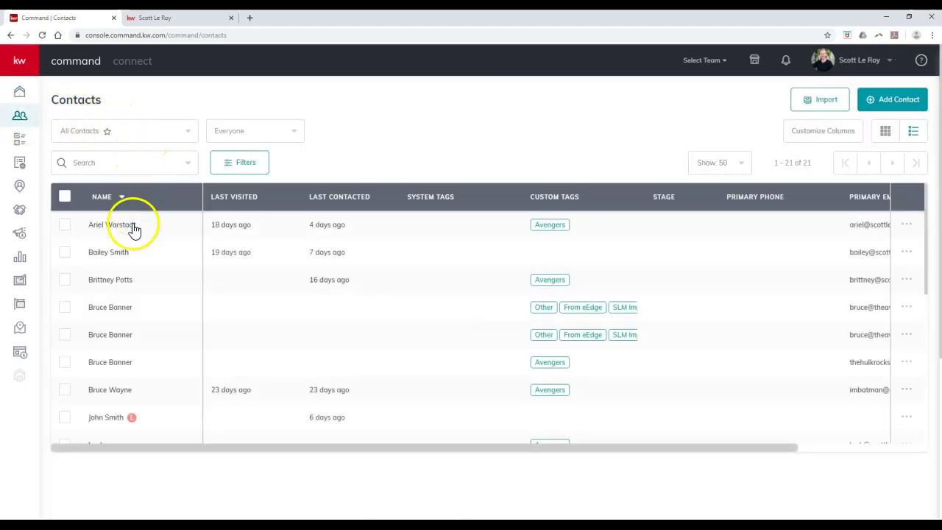
scroll(136, 331, down, 2)
scroll(136, 337, down, 3)
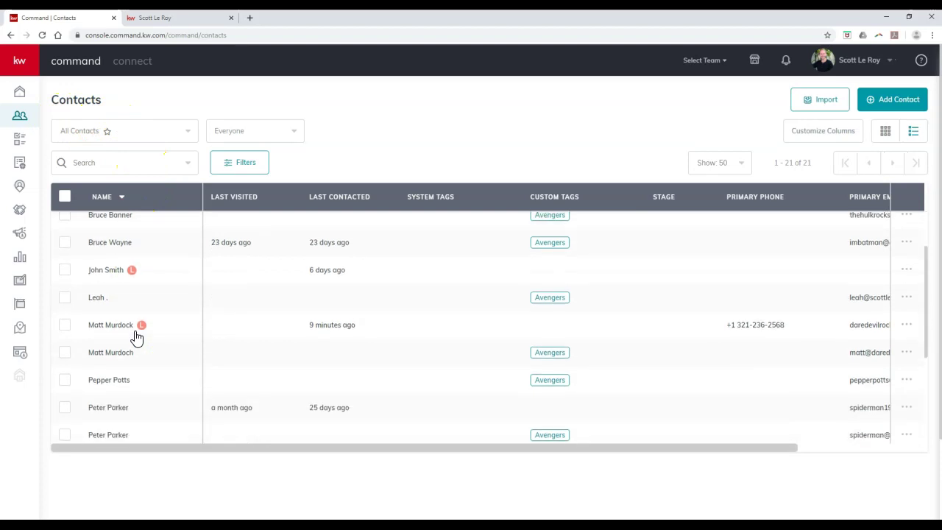
click(130, 352)
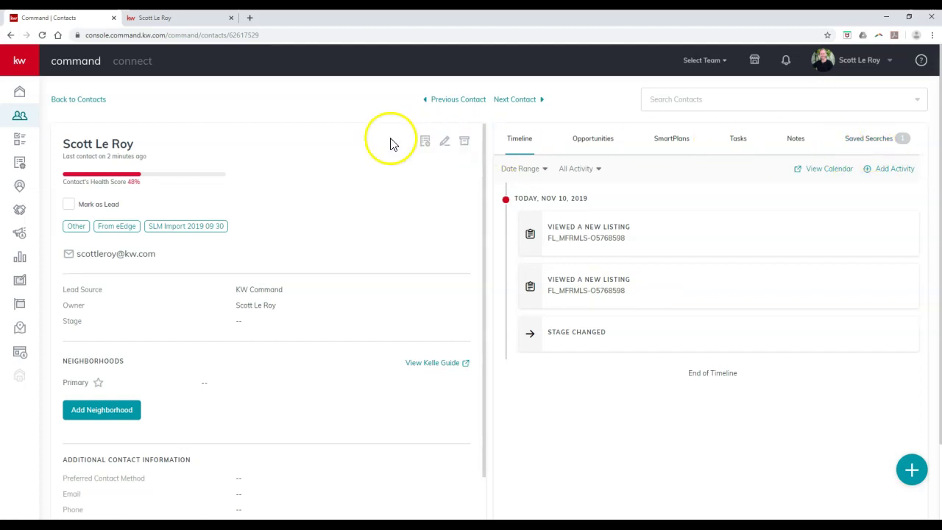
Step: Switch to the KW agent site, review its site menu, and view all saved searches
click(176, 18)
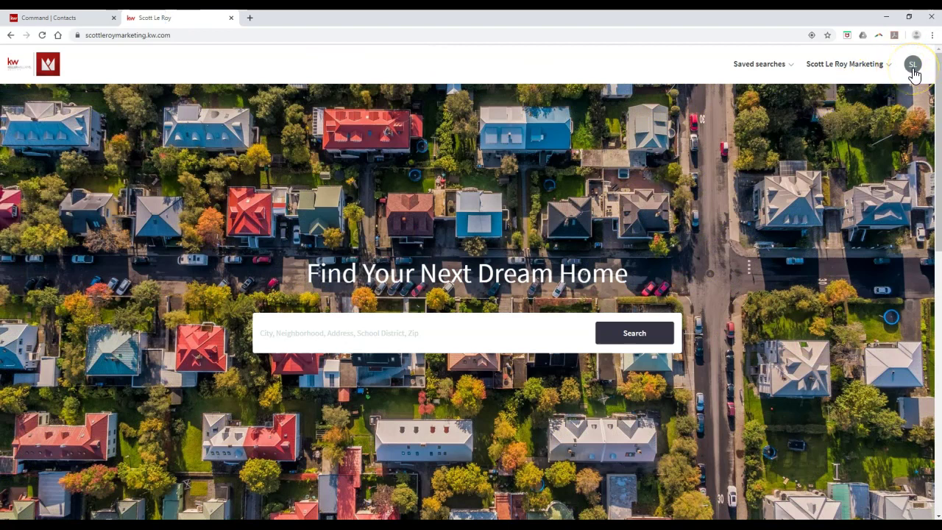
click(890, 68)
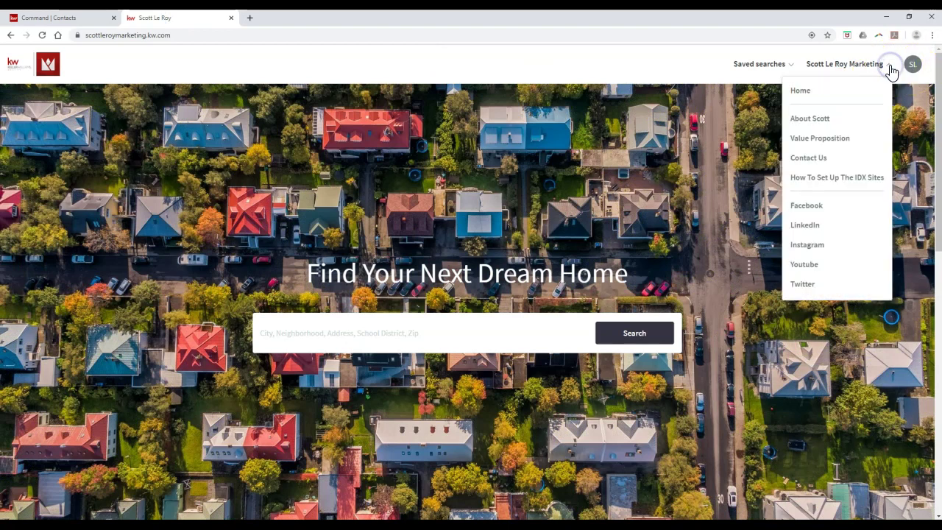
click(889, 68)
click(784, 70)
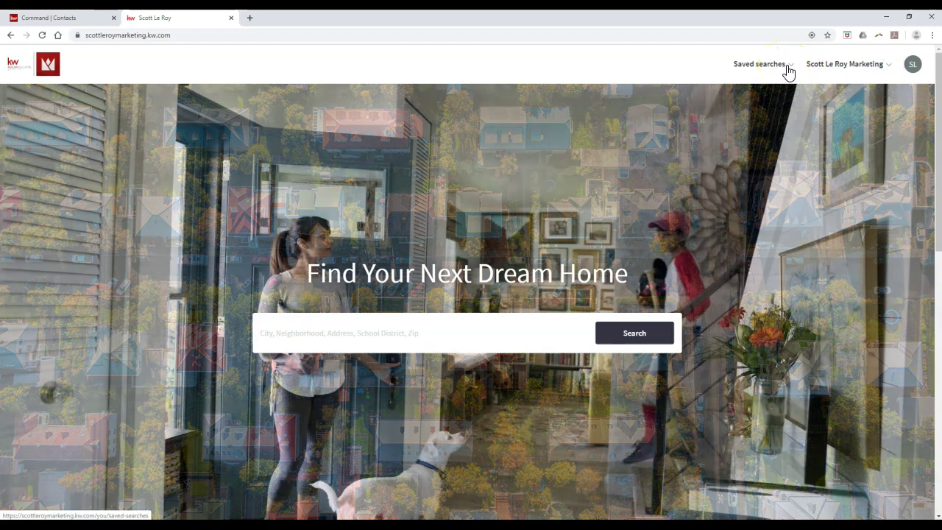
click(788, 70)
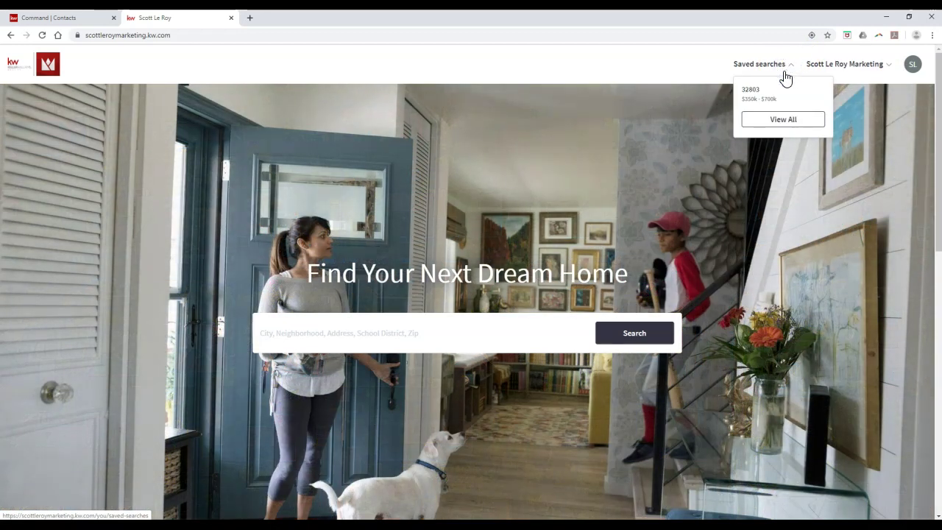
click(771, 122)
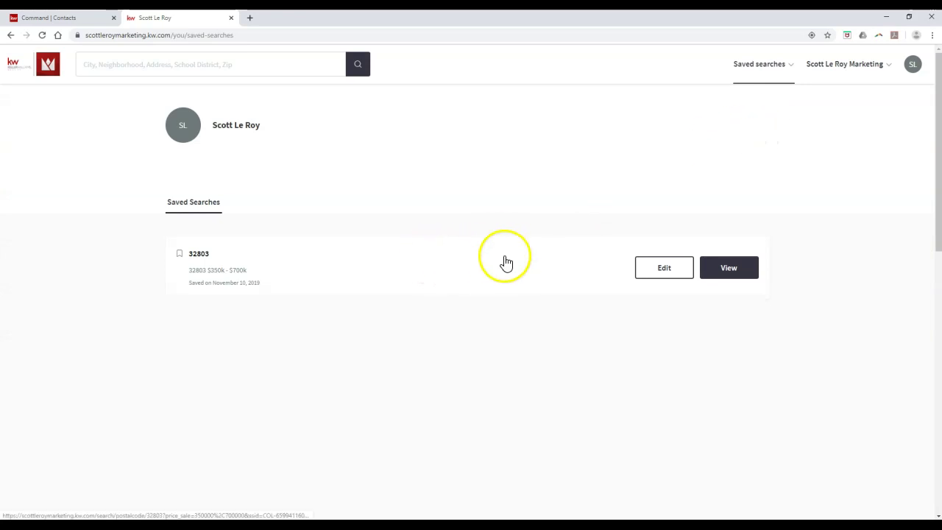
Step: Search the agent site for properties in the city of Orlando, FL
click(148, 64)
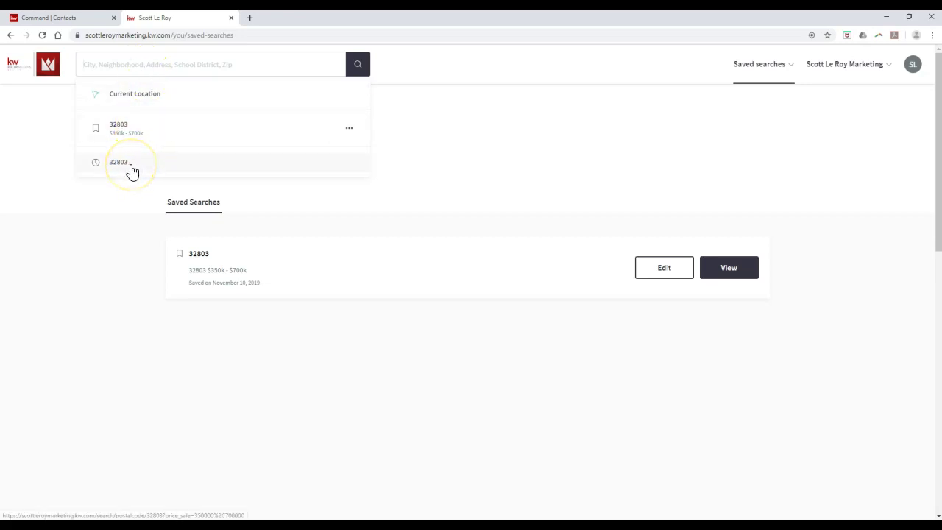
click(145, 61)
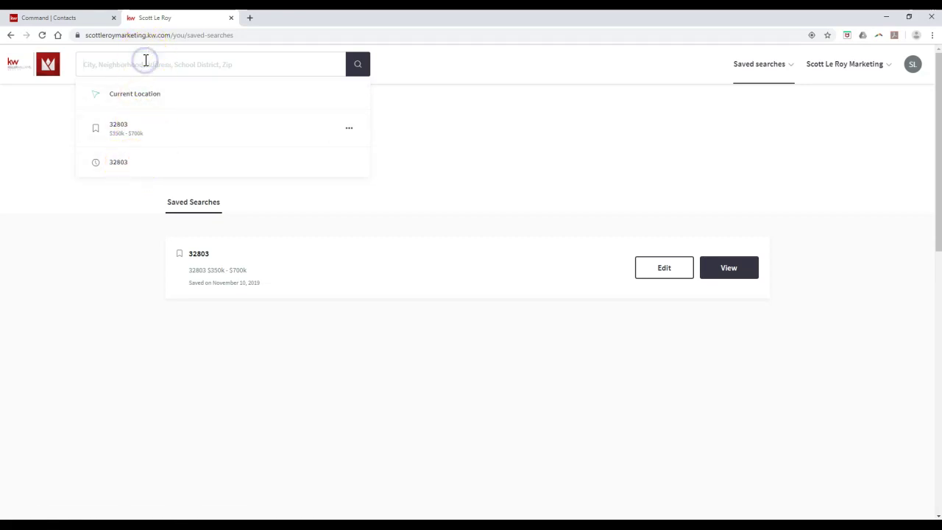
text(orlando)
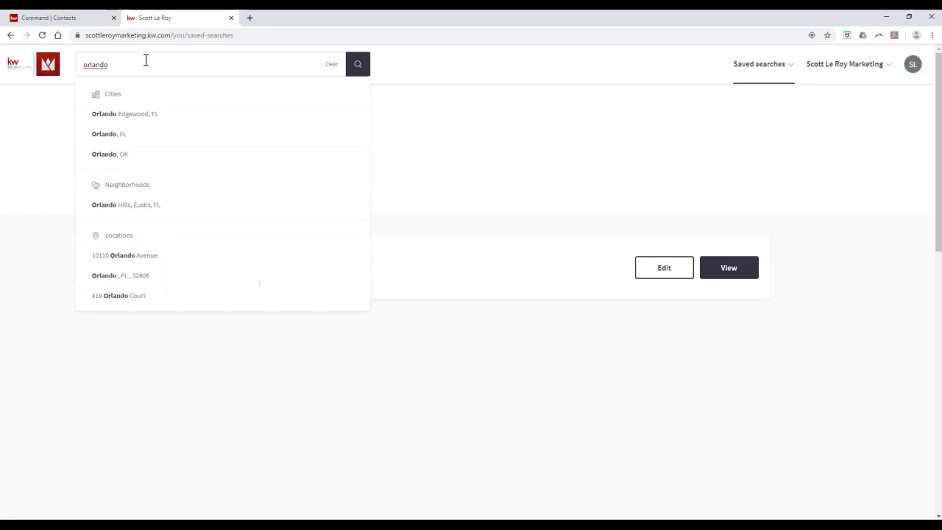
click(163, 134)
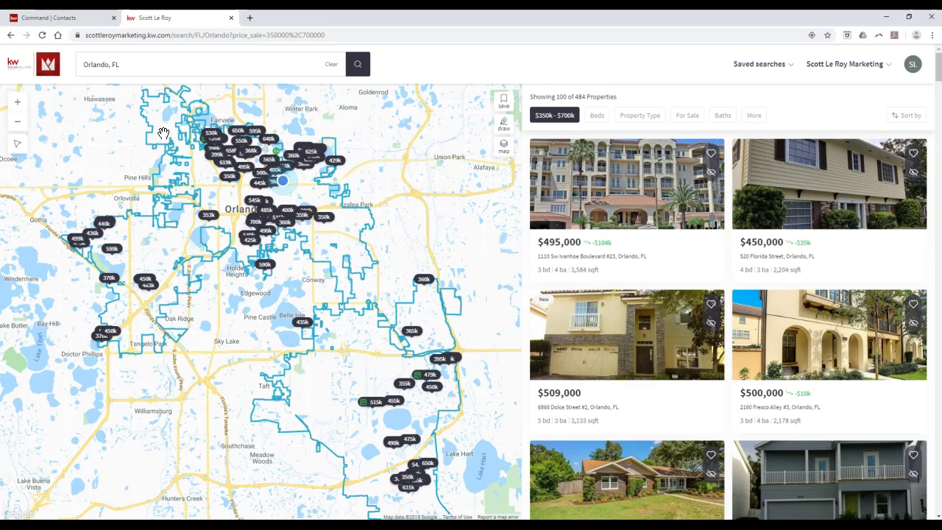
Step: Filter the Orlando listings to a price range of $300k to $1.00m and 3+ bedrooms
click(556, 116)
click(586, 196)
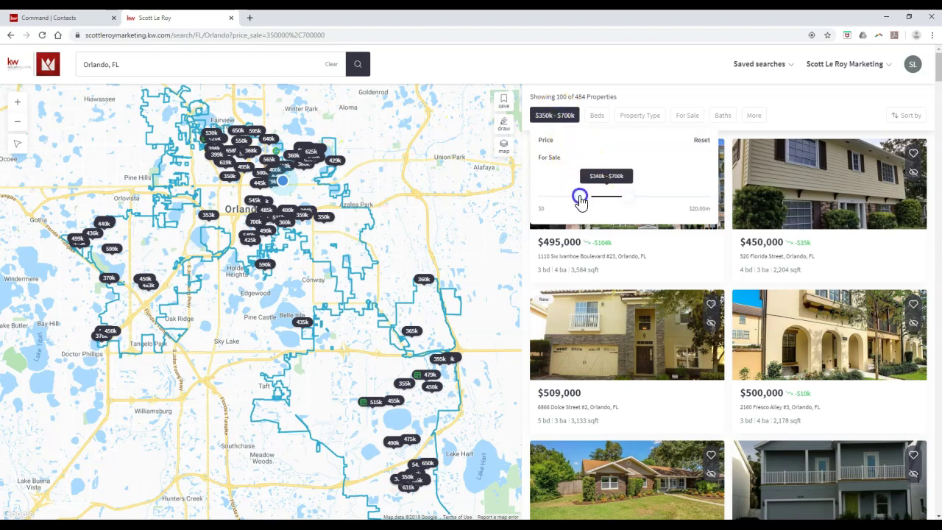
drag(574, 202, 658, 200)
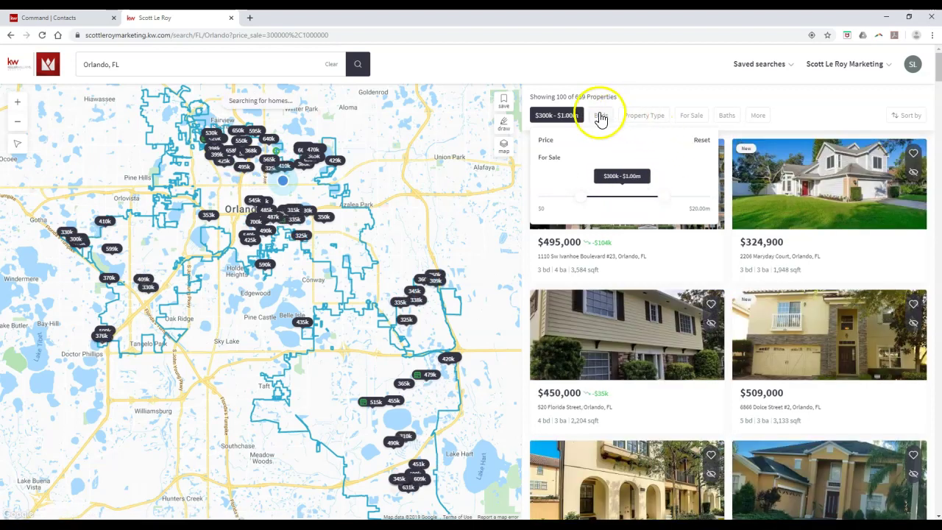
click(599, 115)
click(672, 162)
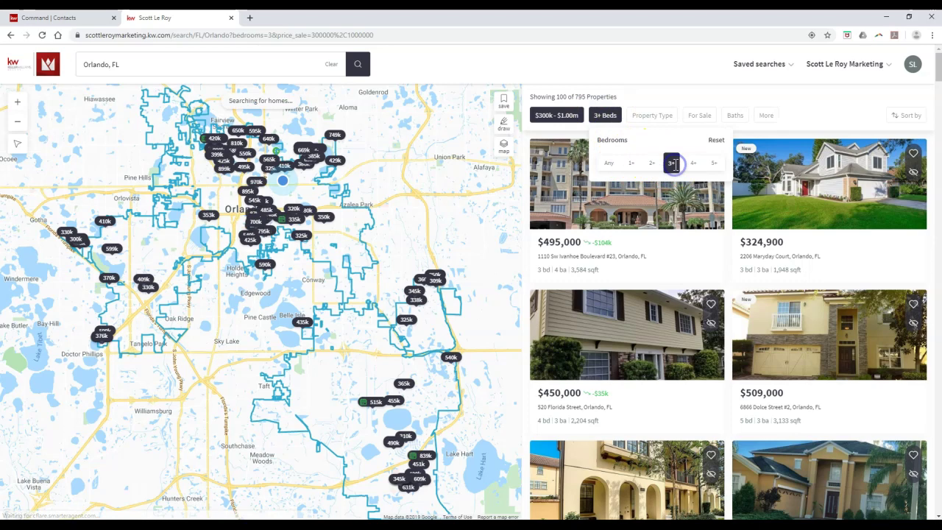
Step: Limit the property type to Houses and the for-sale listing status to Active and New Construction
click(664, 116)
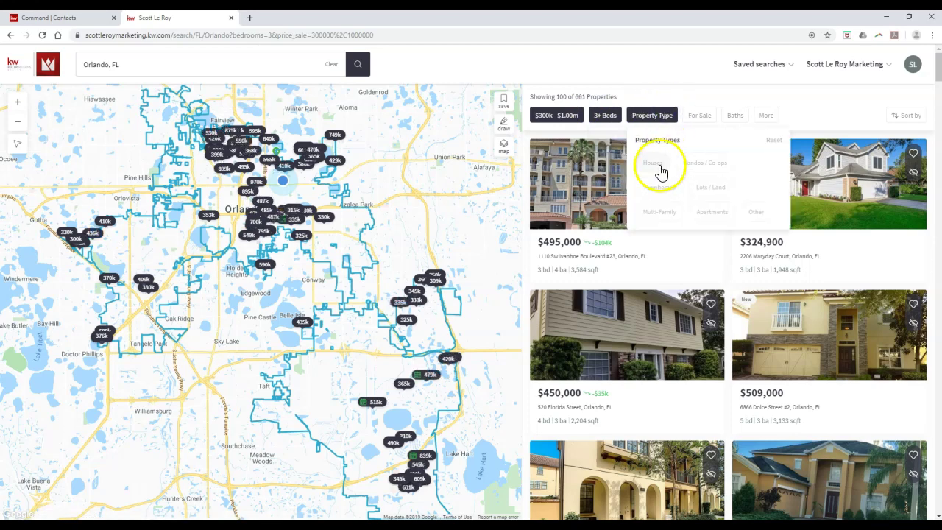
click(659, 168)
click(684, 118)
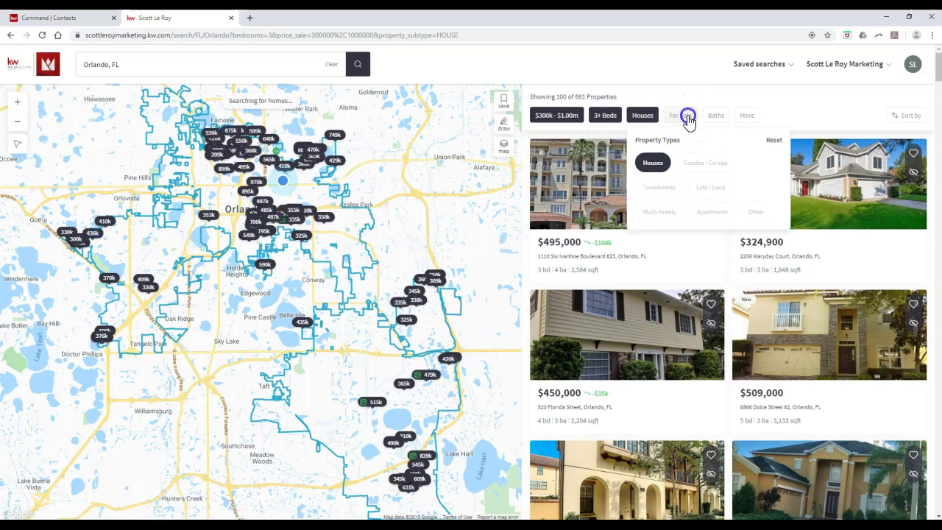
click(696, 170)
click(684, 190)
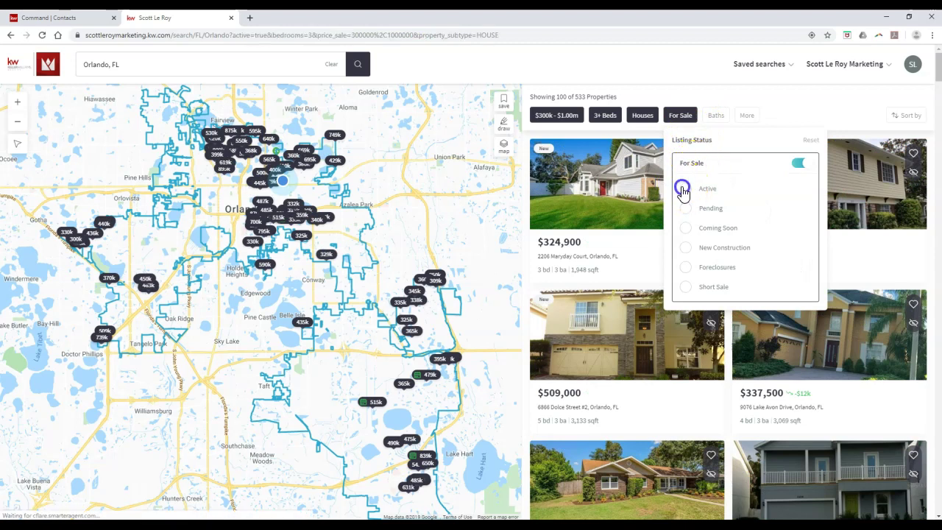
click(686, 247)
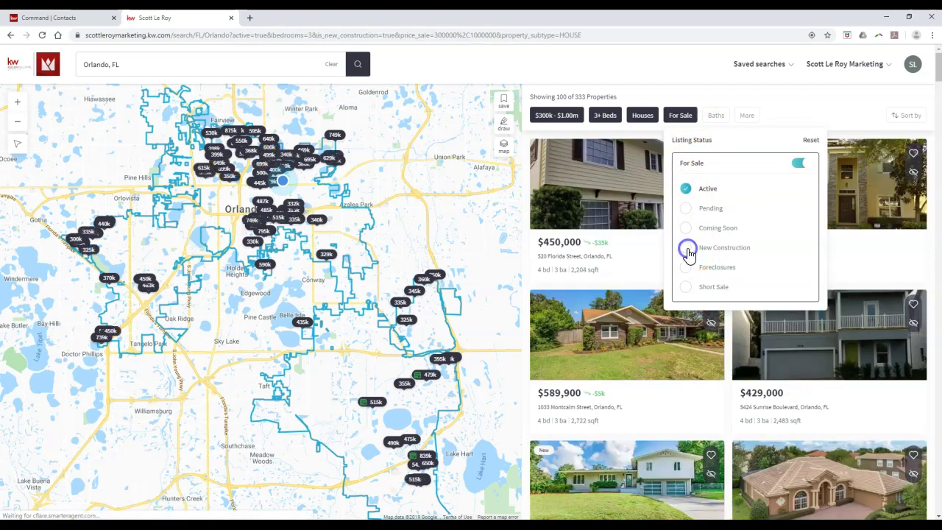
Step: Filter the listings to homes with 2+ bathrooms
click(714, 118)
click(768, 164)
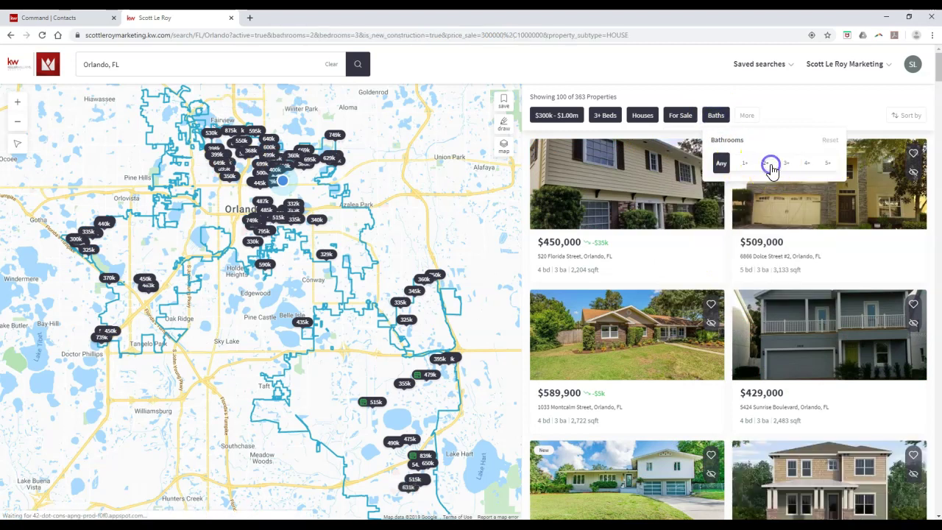
click(754, 116)
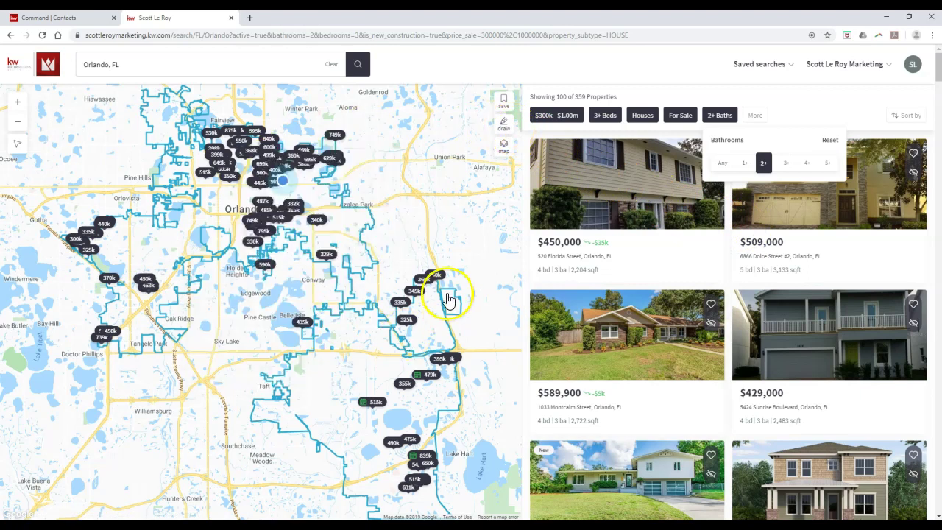
Step: Look at the map type choices without changing them, and save the filtered search as "Orlando $300k+"
click(507, 149)
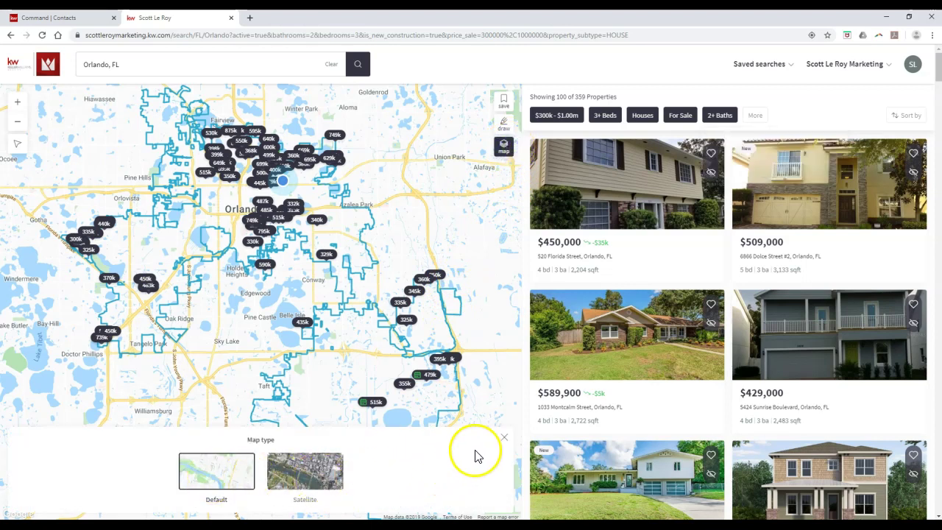
click(506, 440)
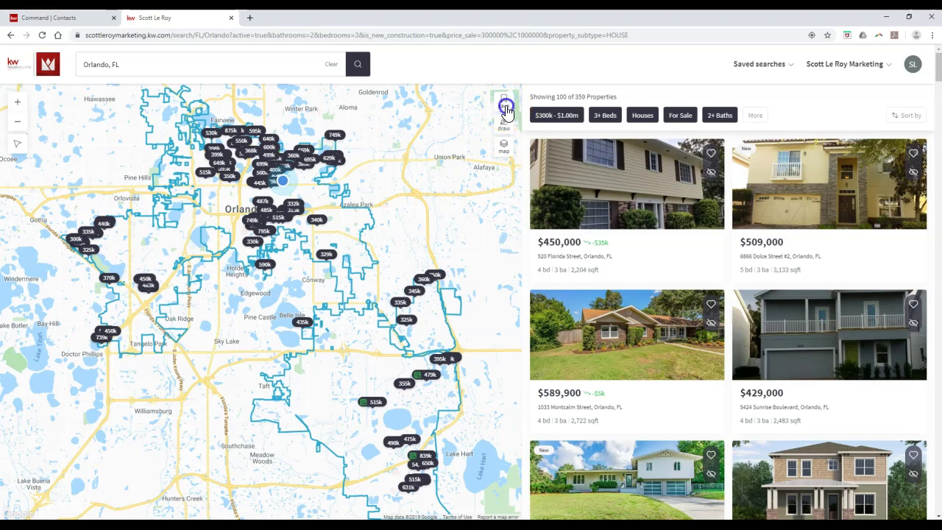
click(506, 107)
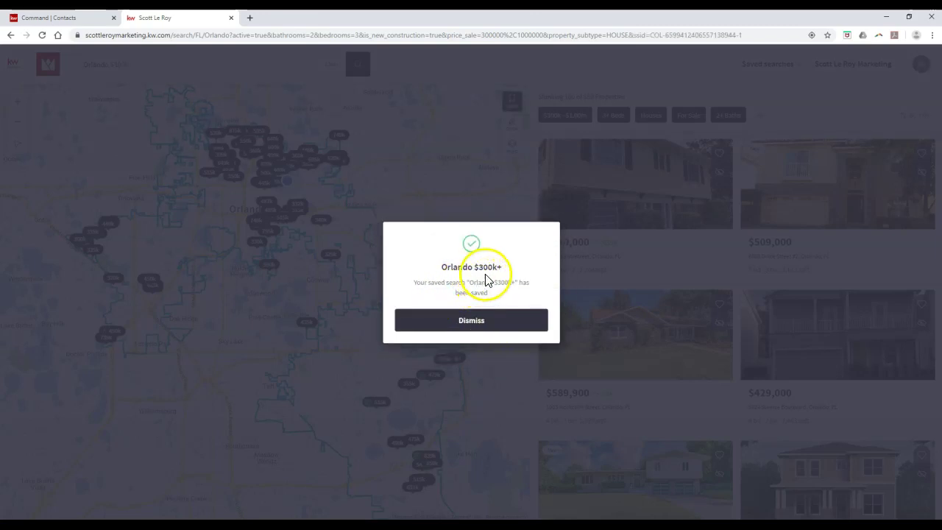
click(480, 318)
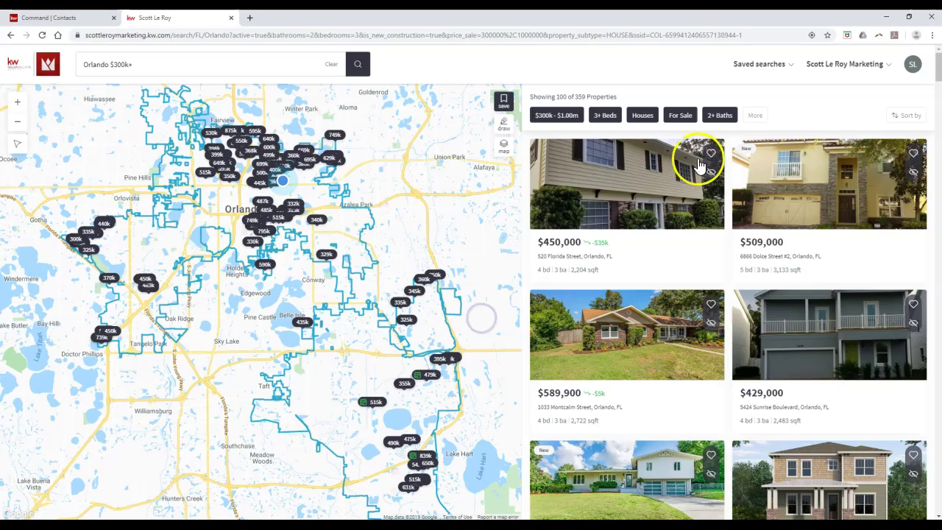
Step: Check the site's saved searches list, switch back to Command, and refresh the contact record to view its saved searches
click(790, 66)
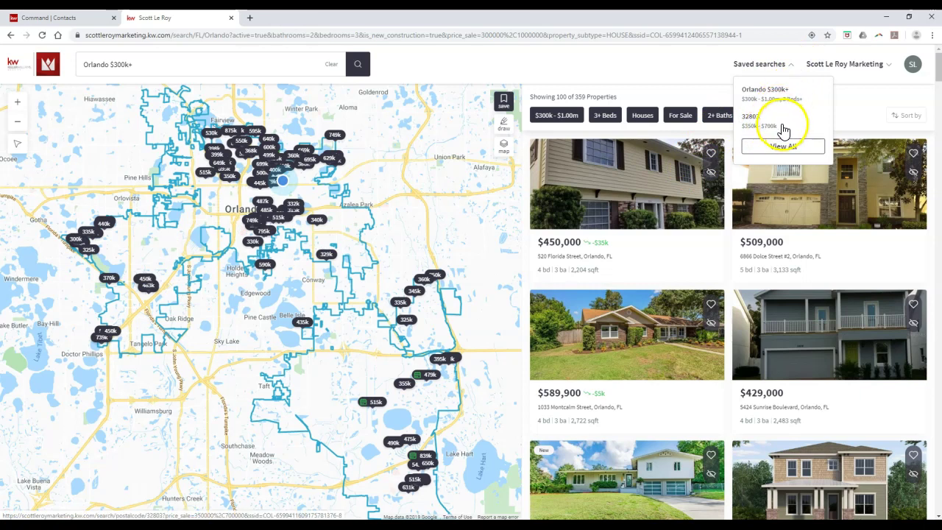
click(57, 17)
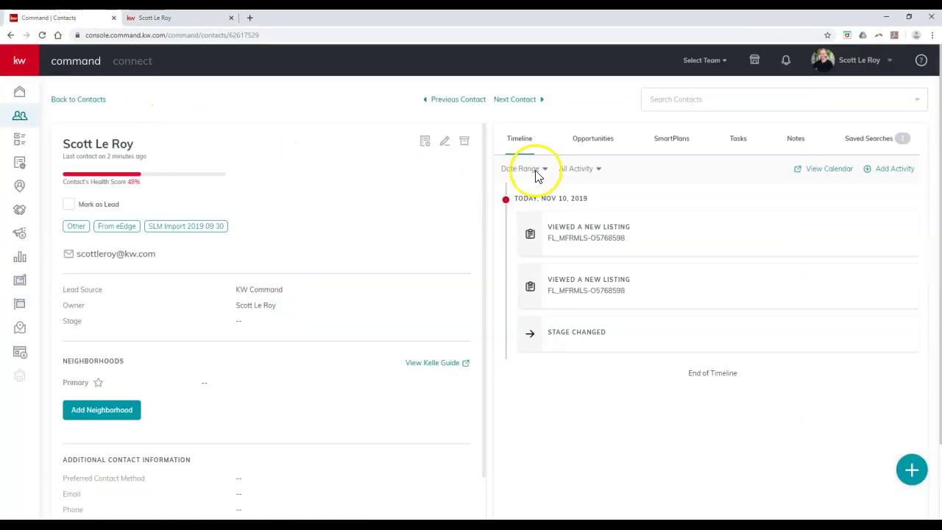
click(42, 35)
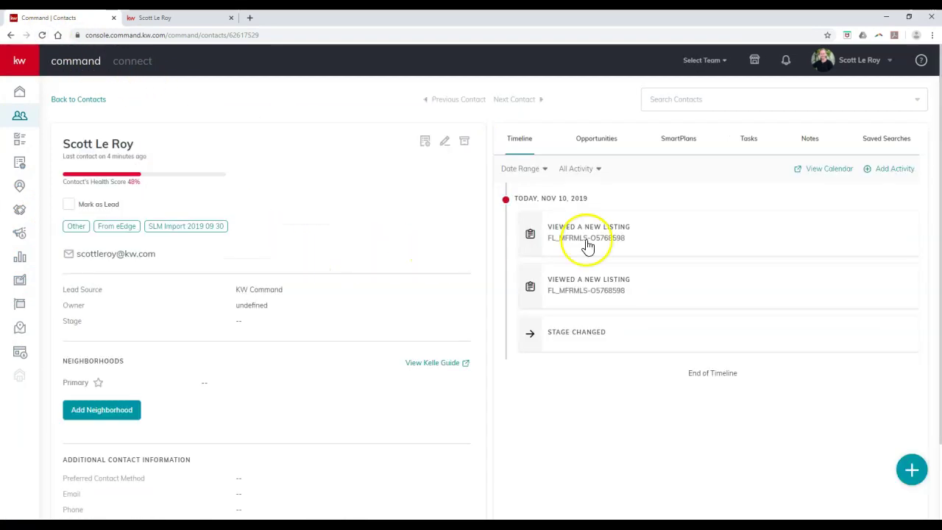
click(866, 142)
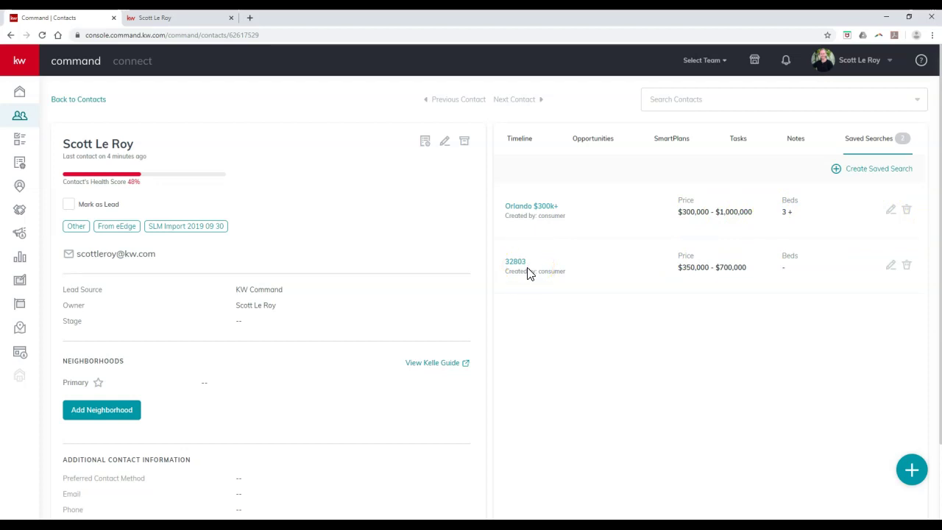
Step: Review the fields of the contact's Create Saved Search form and close it without saving
click(851, 170)
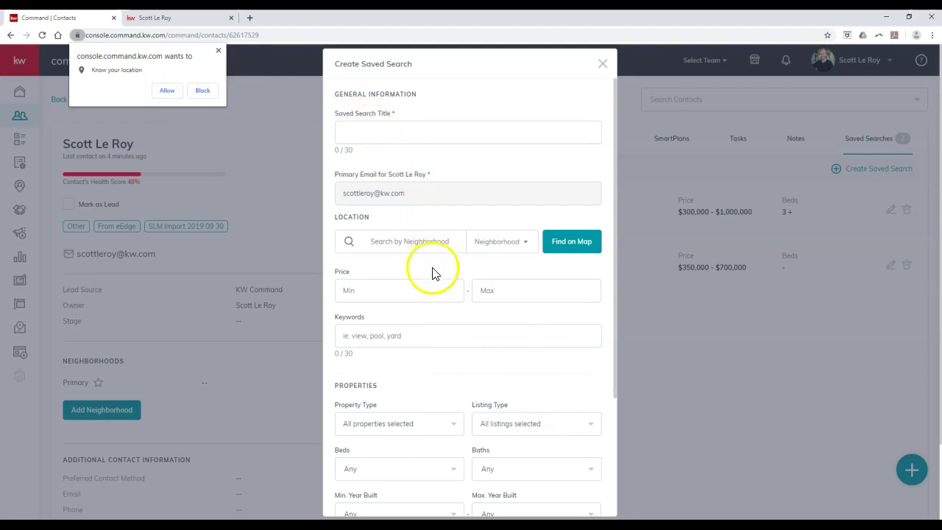
scroll(438, 328, down, 2)
scroll(438, 328, down, 1)
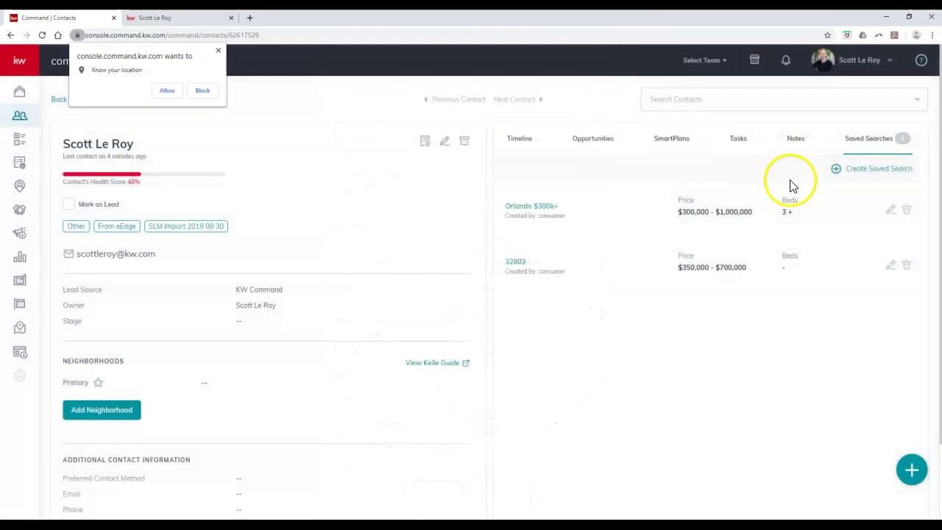
Step: Switch back to the agent site, collapse the saved searches list, and display the account's Collections and Sign out options
click(176, 18)
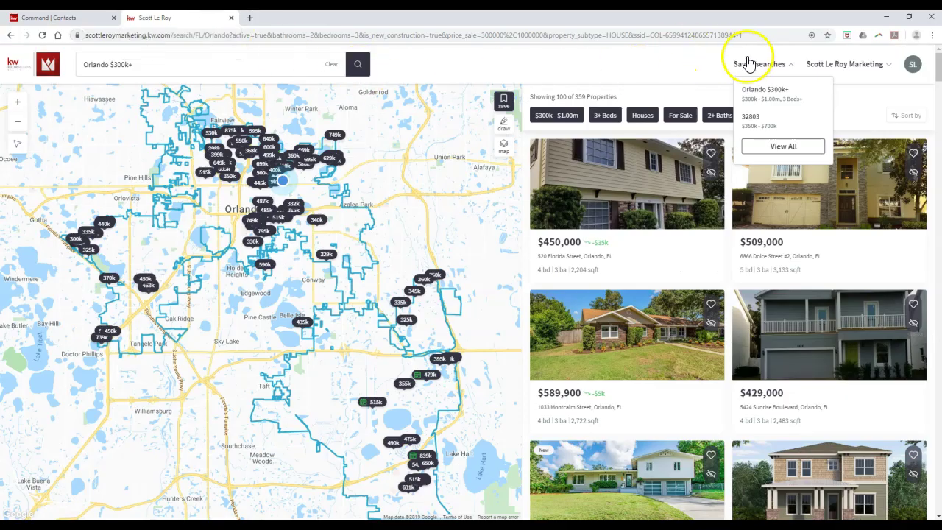
click(788, 64)
click(911, 65)
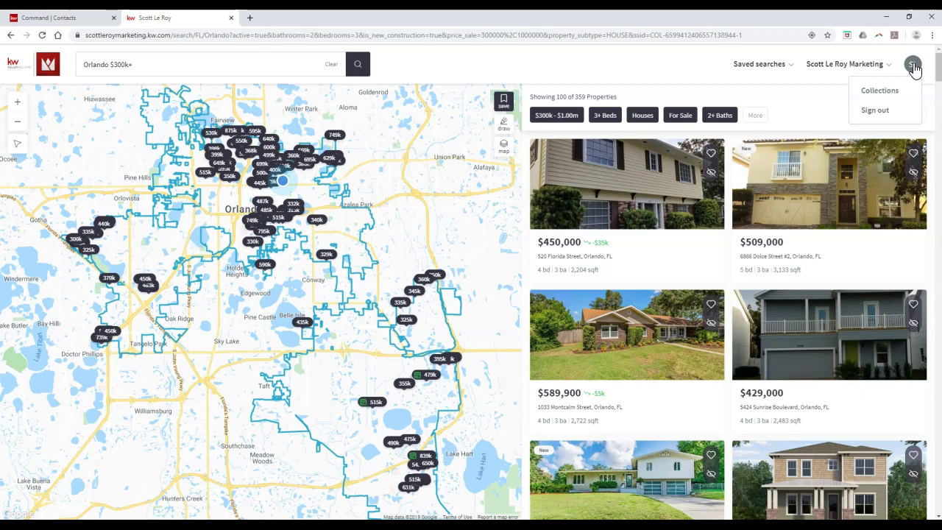
mouse_move(816, 169)
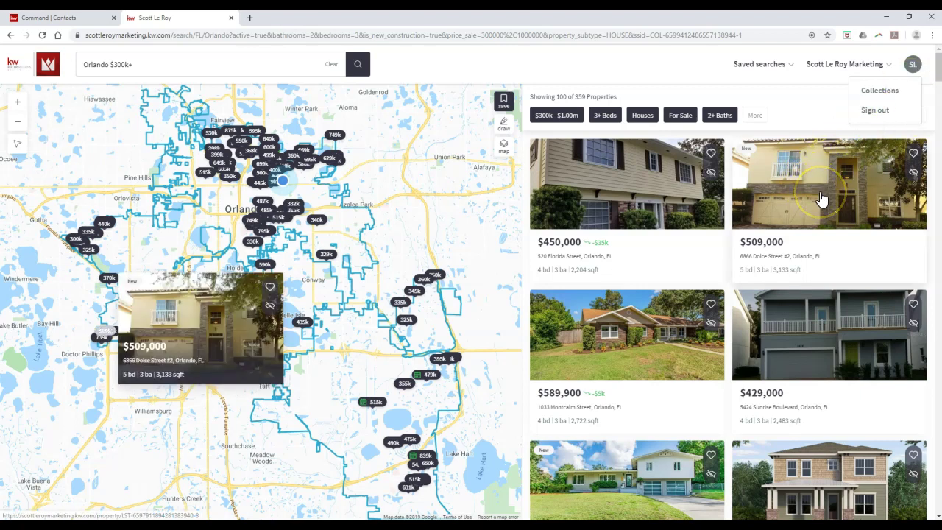
Step: Open the $509,000 listing from the search results and save it to the Orlando Homes collection
click(822, 198)
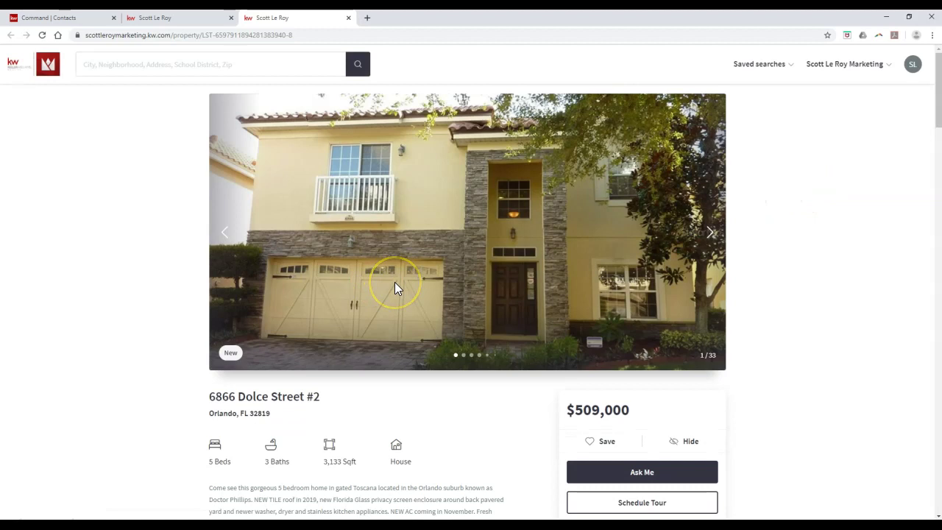
click(593, 443)
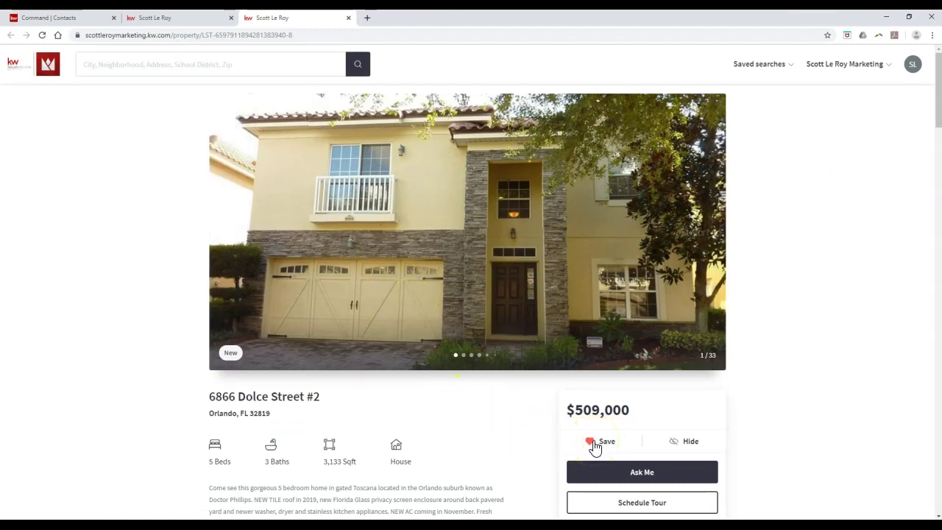
scroll(595, 442, down, 1)
click(582, 411)
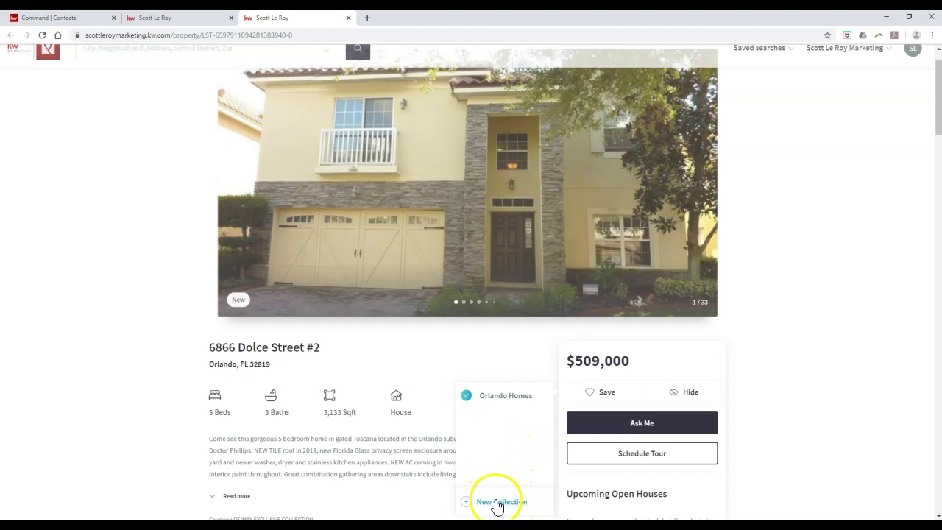
Step: Go to the account's Collections and review the edit settings of the Orlando Homes collection, including its notification and collaborator options
click(912, 49)
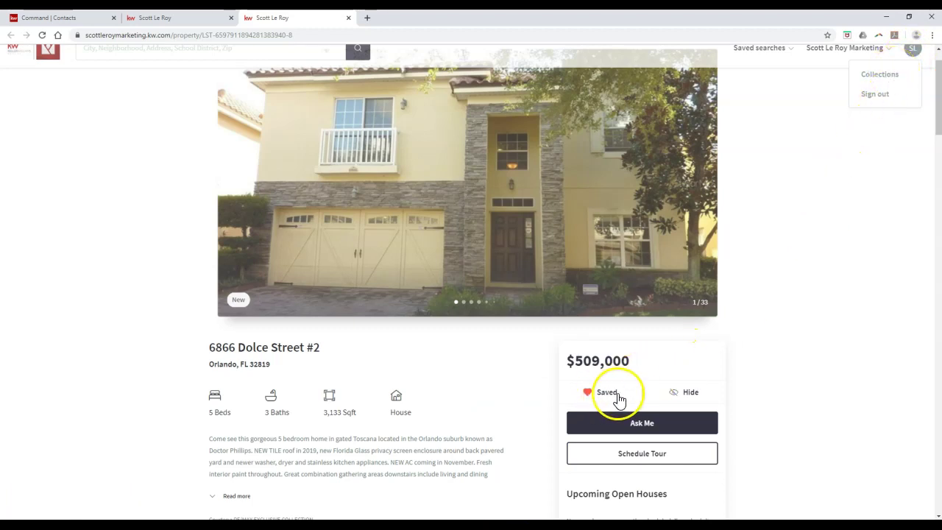
click(885, 78)
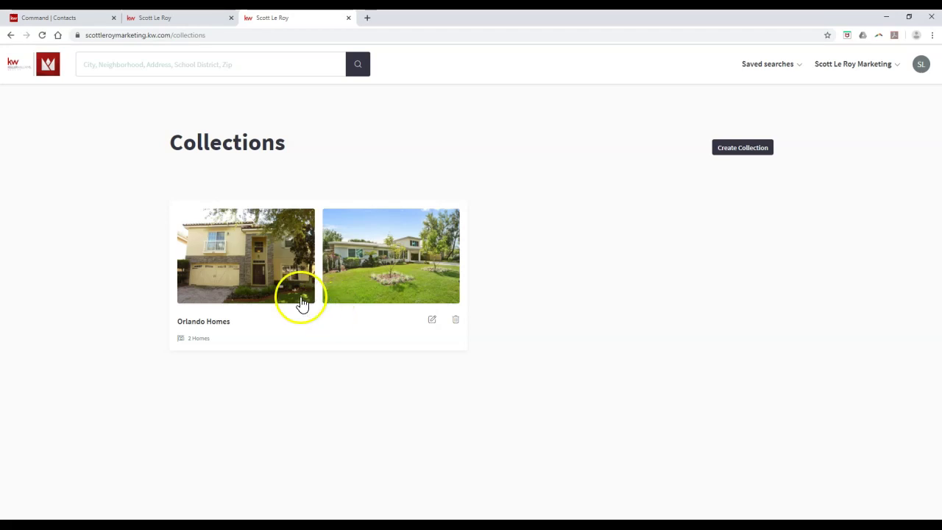
click(432, 319)
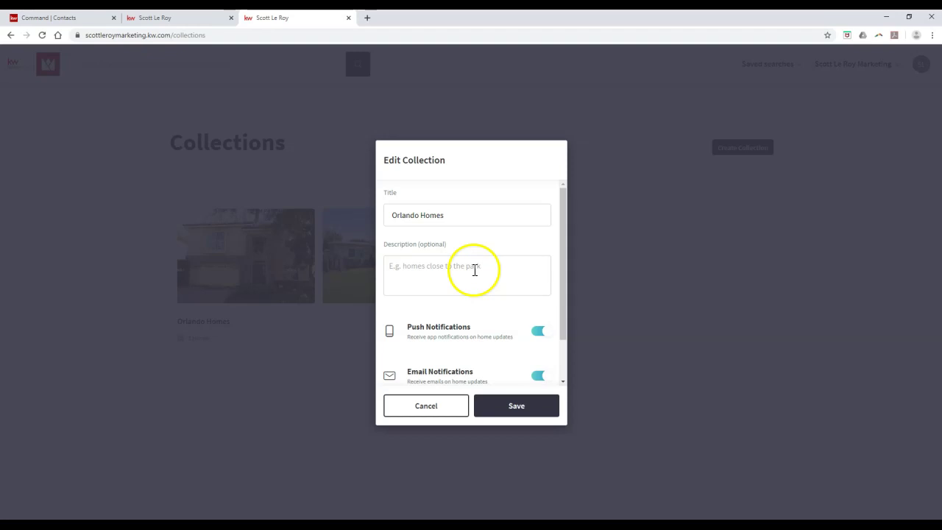
scroll(478, 313, down, 2)
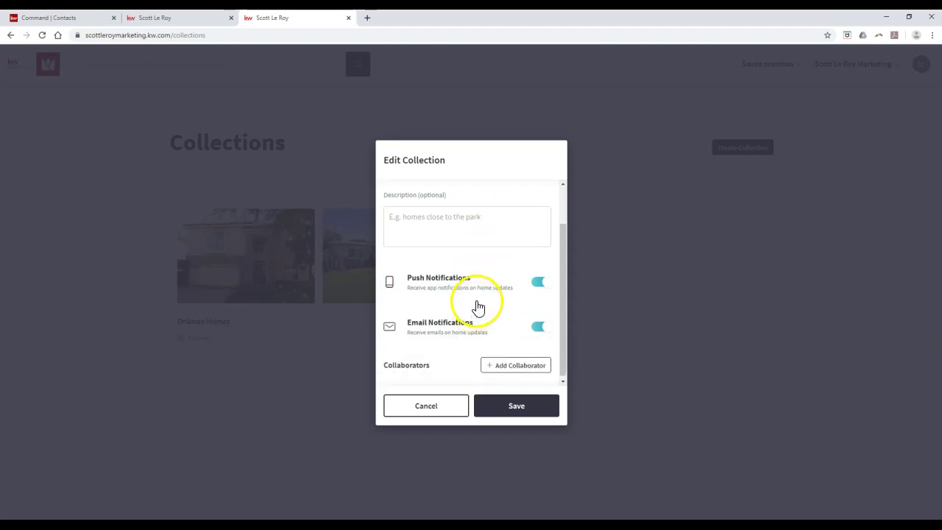
scroll(473, 334, down, 1)
Step: Look at the Add Collaborator form for the collection, and cancel both it and the collection edit without saving
click(498, 368)
click(479, 314)
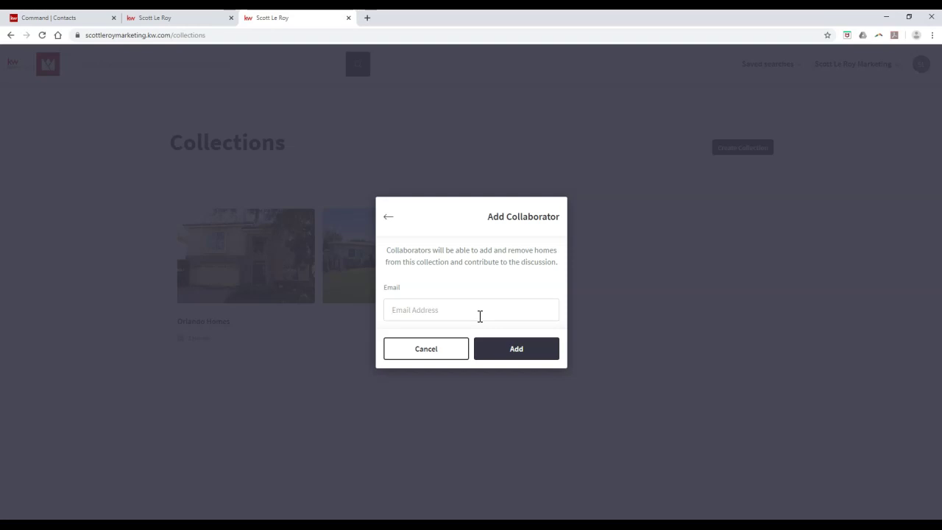
click(448, 349)
click(435, 401)
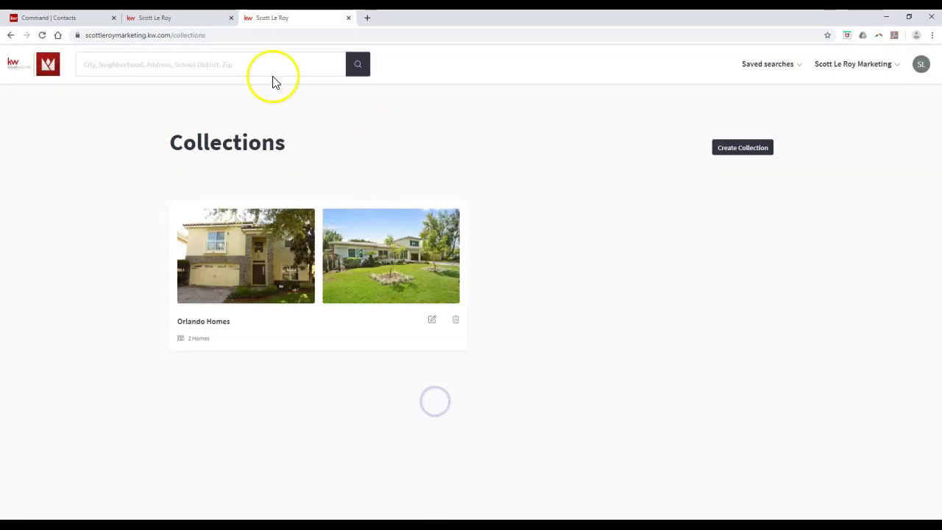
Step: Switch to Command, dismiss the location request, and refresh the contact record to view its timeline
click(80, 20)
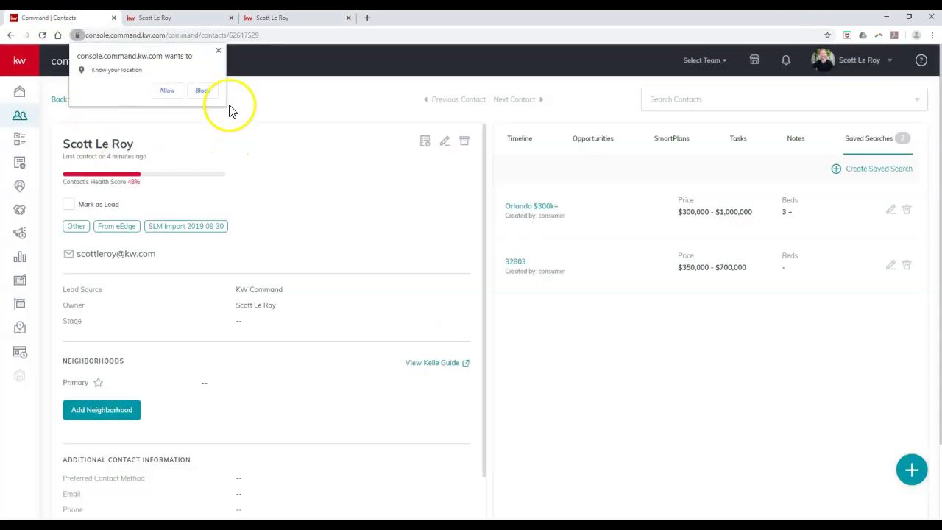
click(215, 49)
click(41, 35)
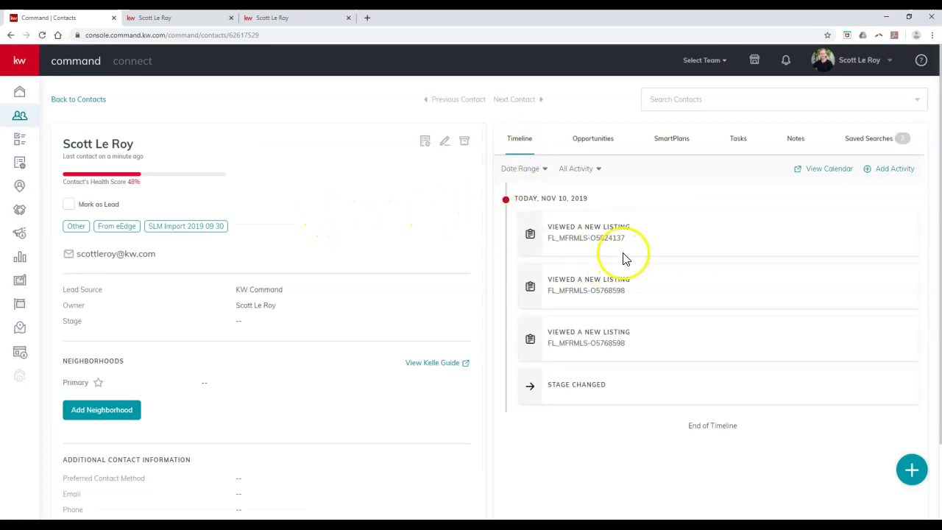
Step: View the newest listing from the contact's timeline, return to the record, and display its saved searches
click(592, 240)
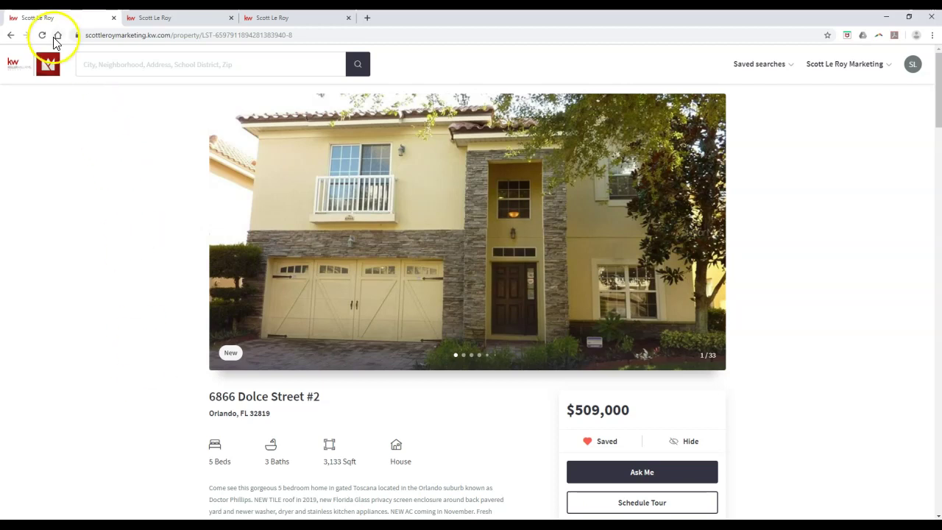
click(11, 36)
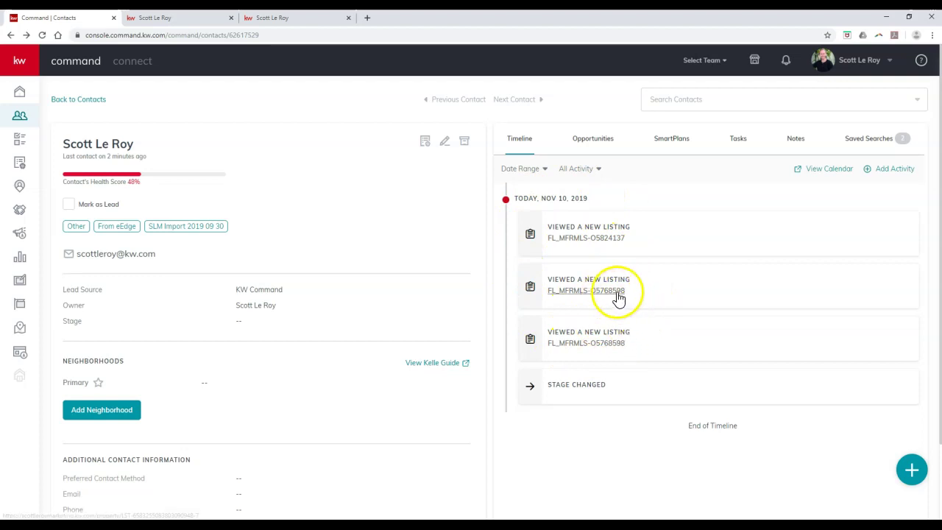
click(869, 141)
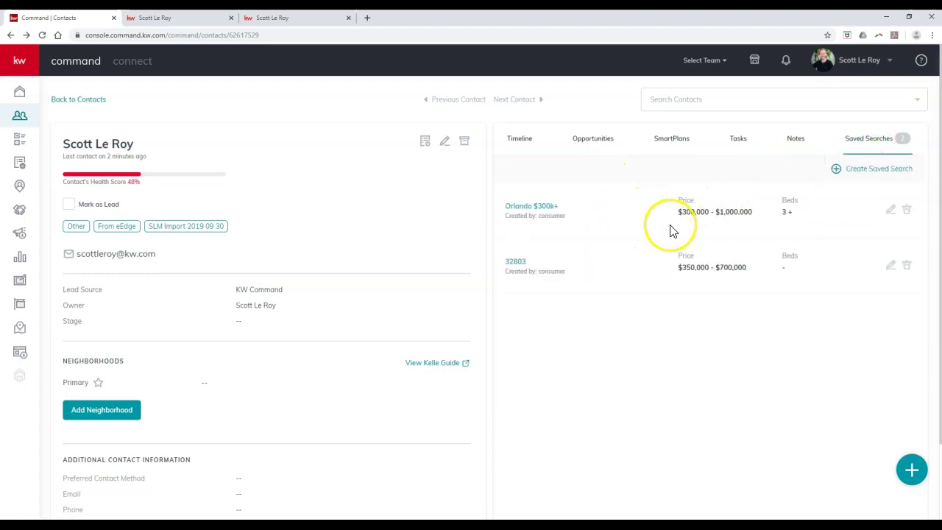